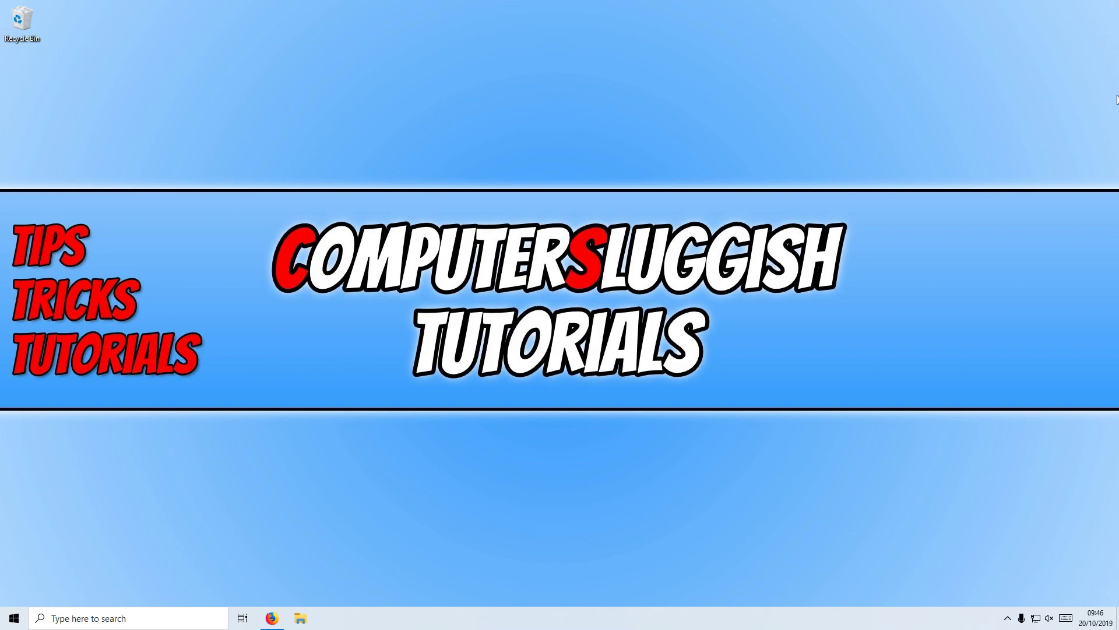
# Bring Firefox forward, scroll through the Fortnite Chapter 2 features, and return to the top
pyautogui.click(271, 619)
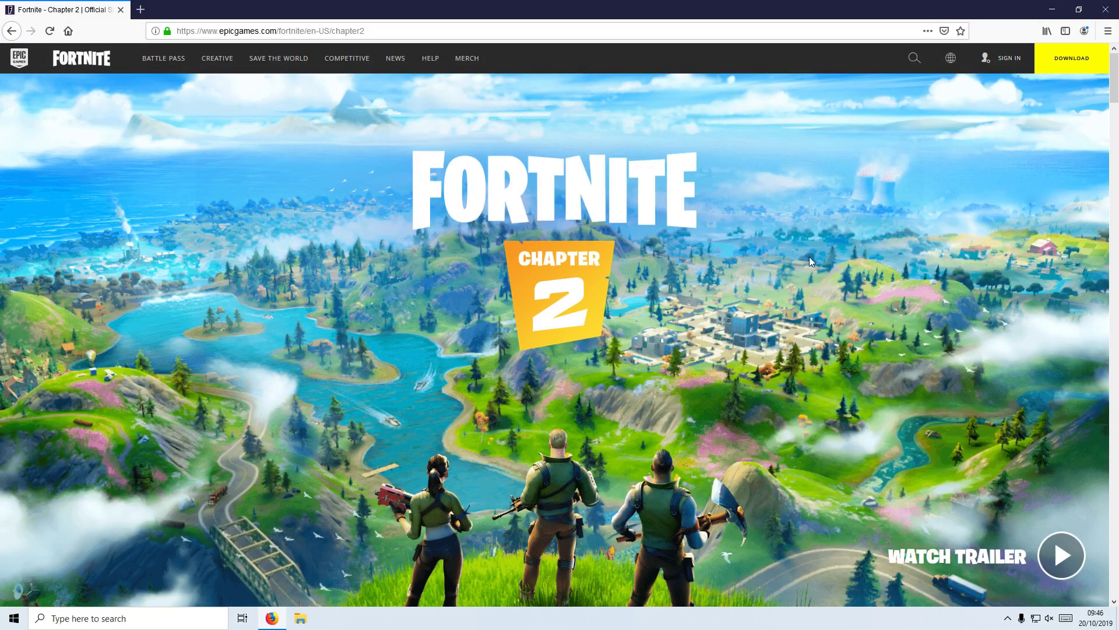
pyautogui.scroll(-10, 774, 320)
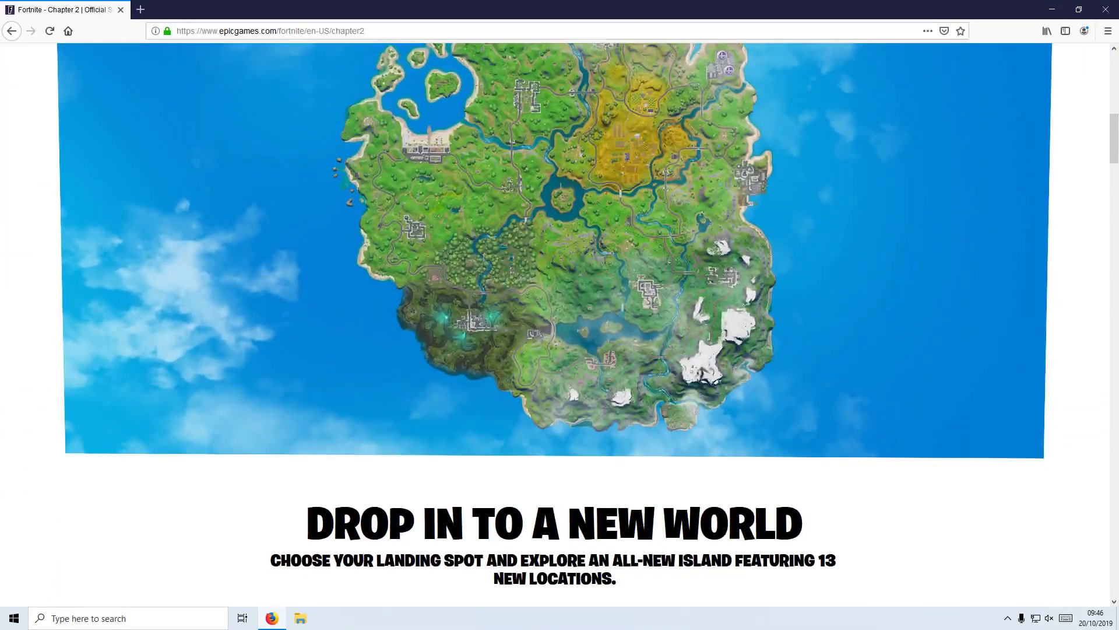
pyautogui.scroll(-8, 741, 533)
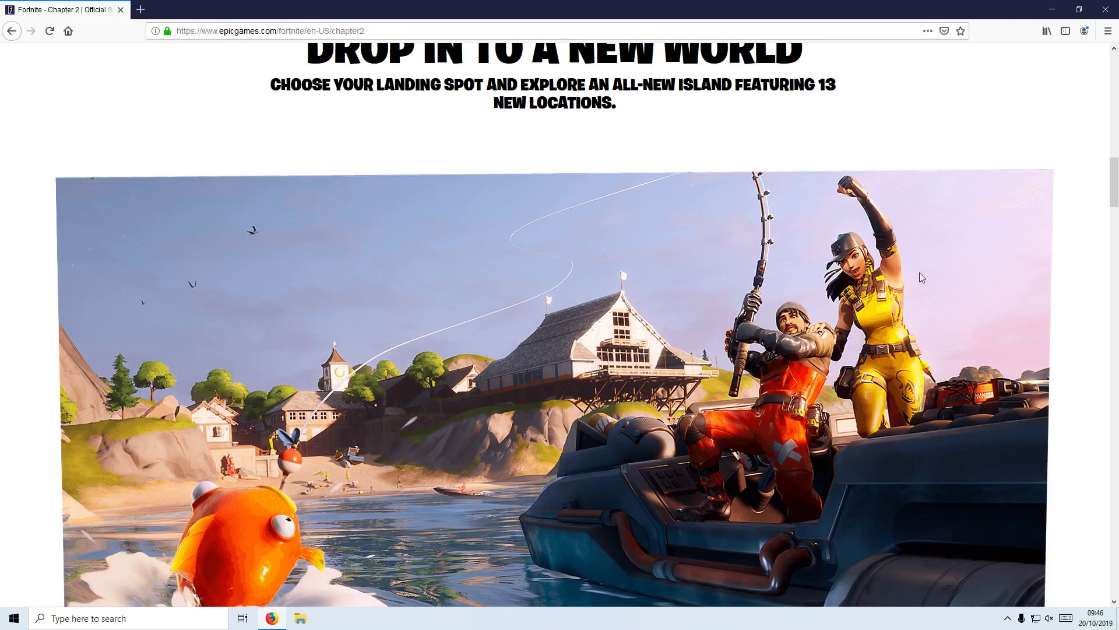
pyautogui.scroll(-5, 898, 311)
pyautogui.scroll(-4, 889, 314)
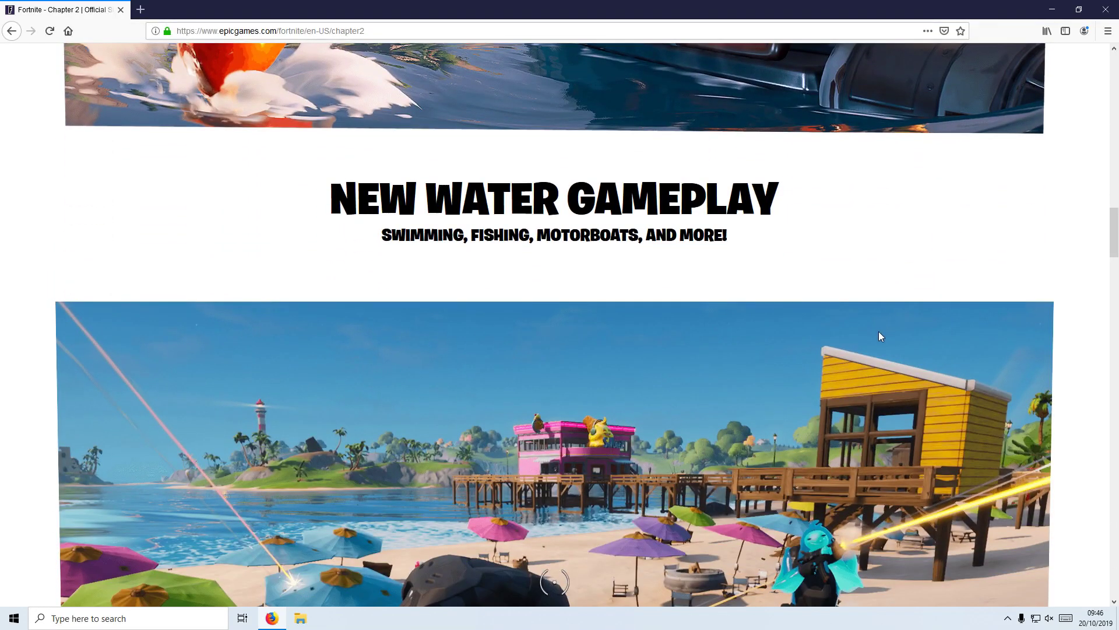
pyautogui.scroll(-2, 878, 331)
pyautogui.scroll(7, 879, 331)
pyautogui.scroll(-6, 876, 344)
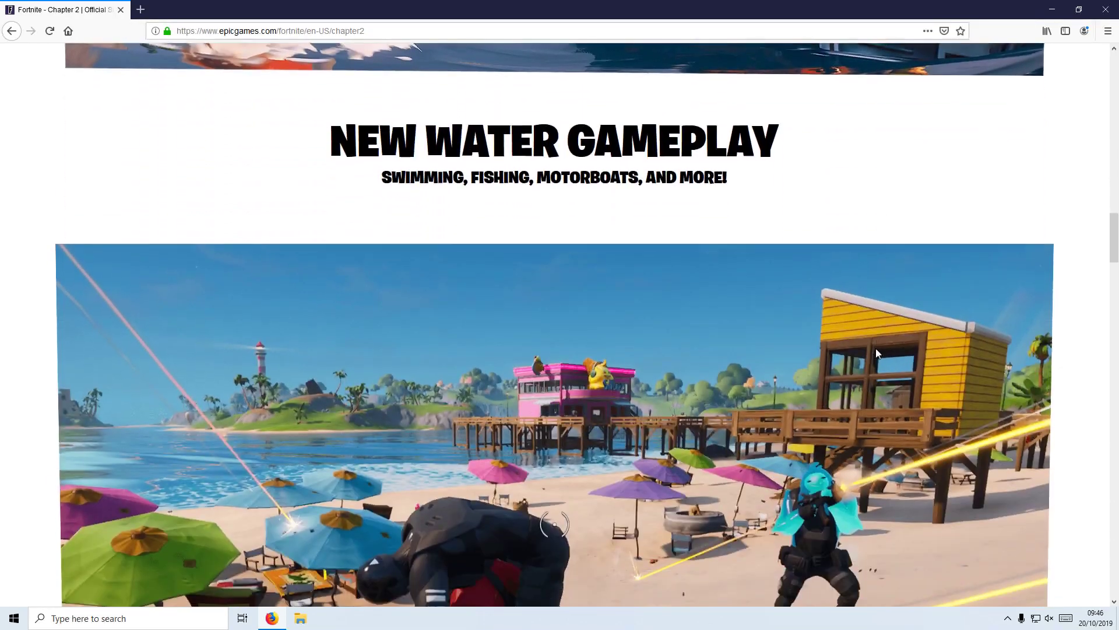
pyautogui.scroll(-6, 870, 345)
pyautogui.scroll(-3, 859, 363)
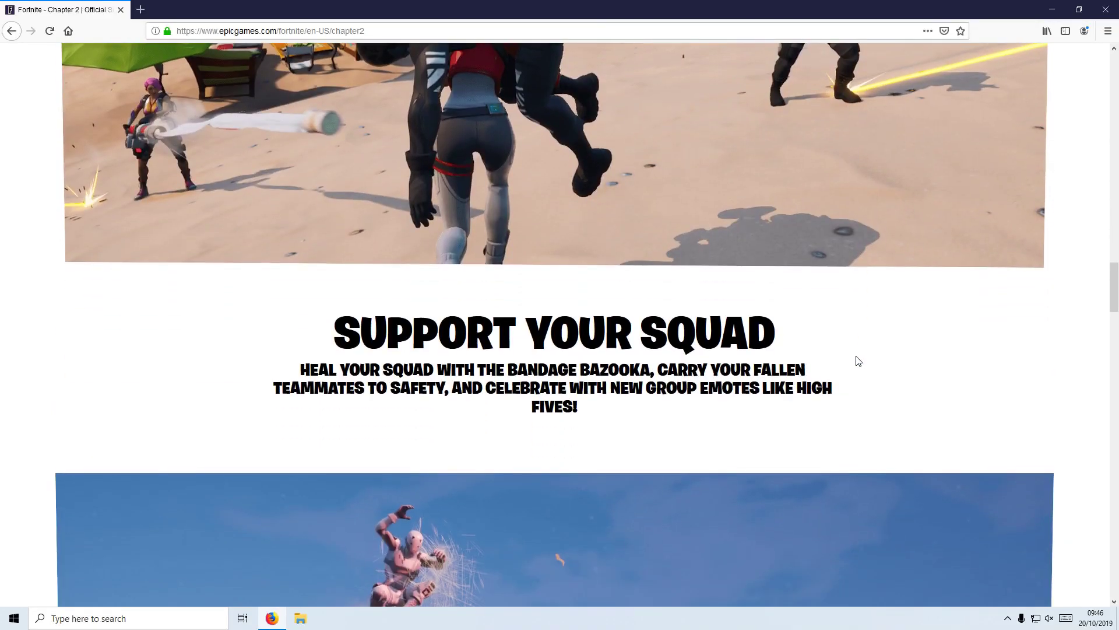
pyautogui.scroll(-8, 858, 362)
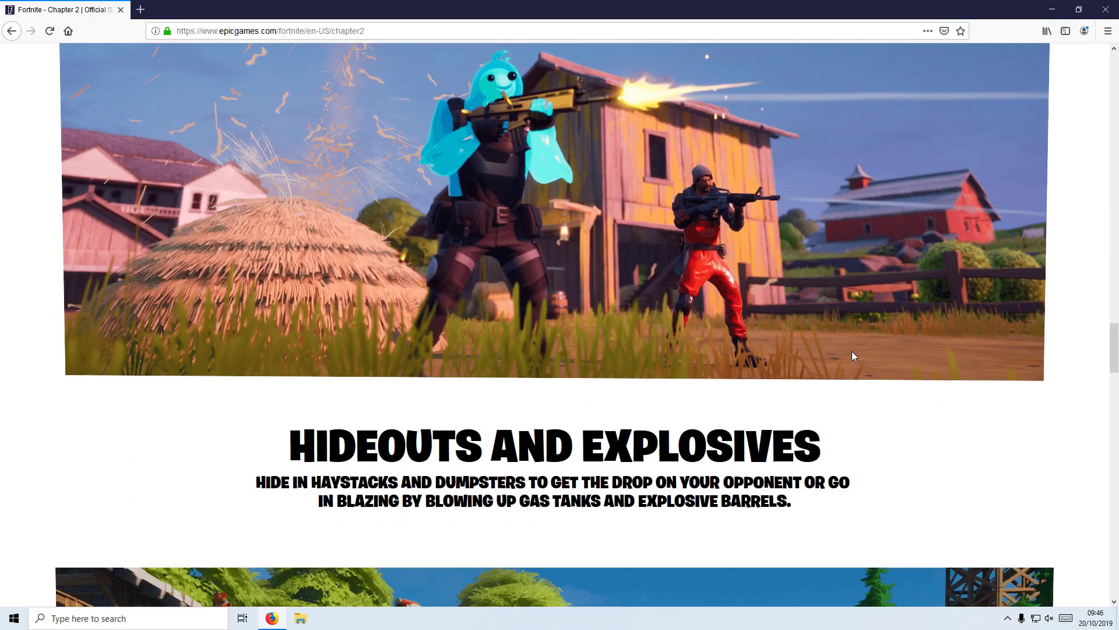
pyautogui.scroll(-9, 852, 352)
pyautogui.scroll(-5, 849, 356)
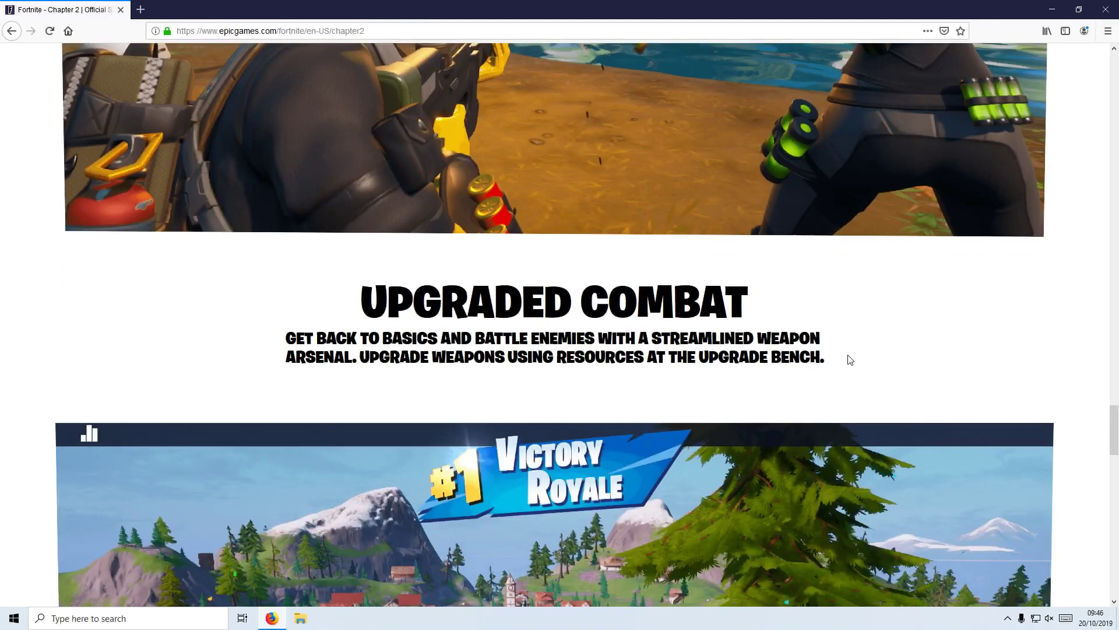
pyautogui.scroll(-10, 848, 357)
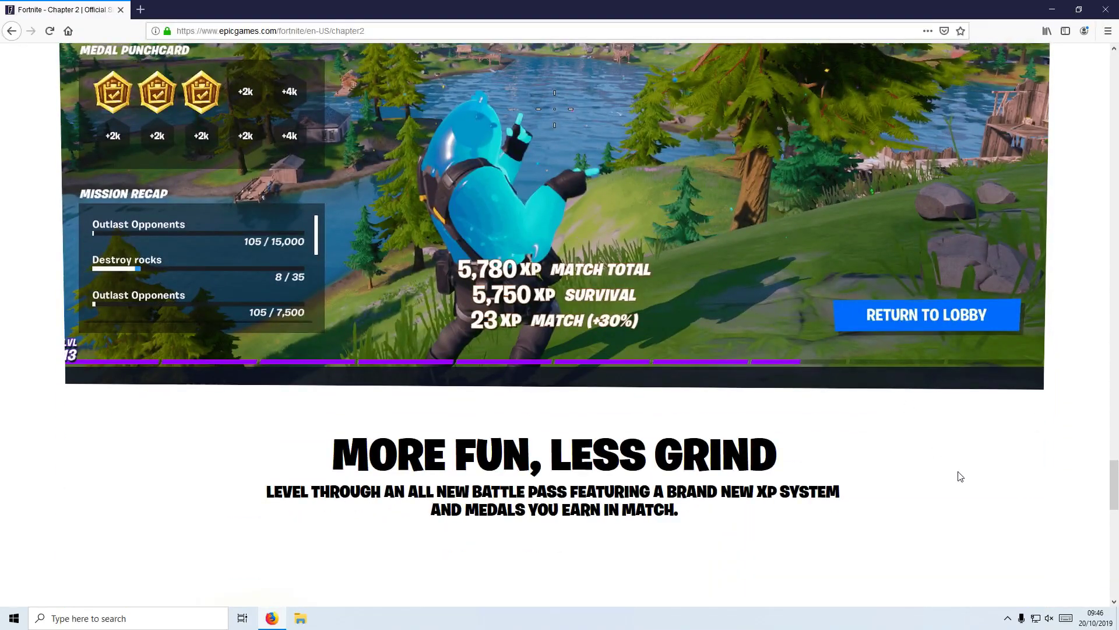
pyautogui.moveTo(1114, 490); pyautogui.dragTo(1117, 73)
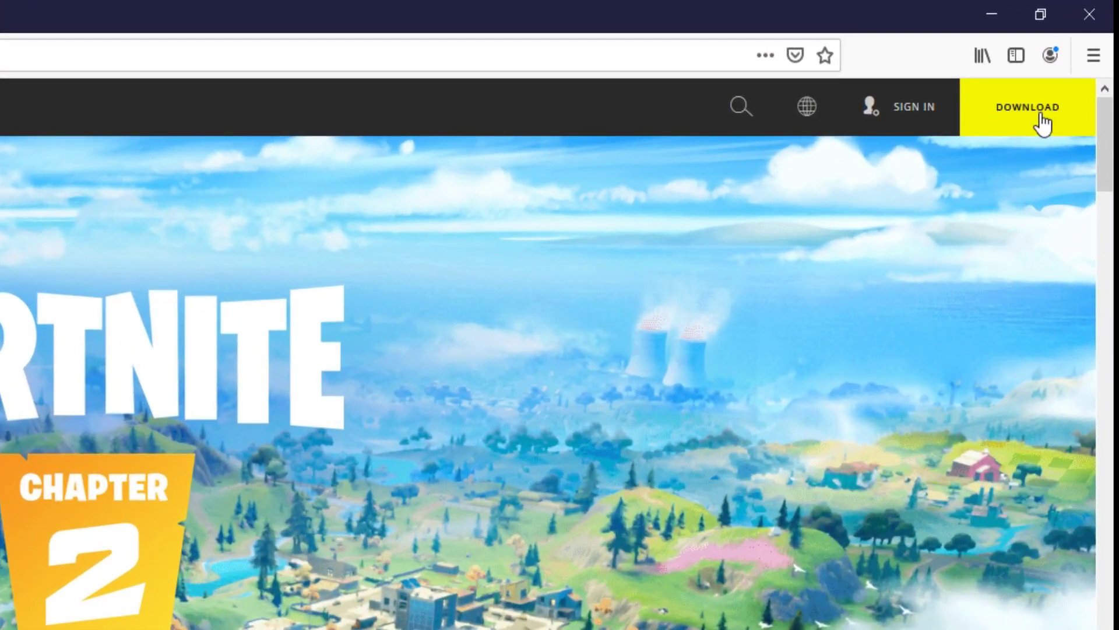
# Request the PC/Mac Fortnite download and sign in with an existing Epic account
pyautogui.click(1042, 117)
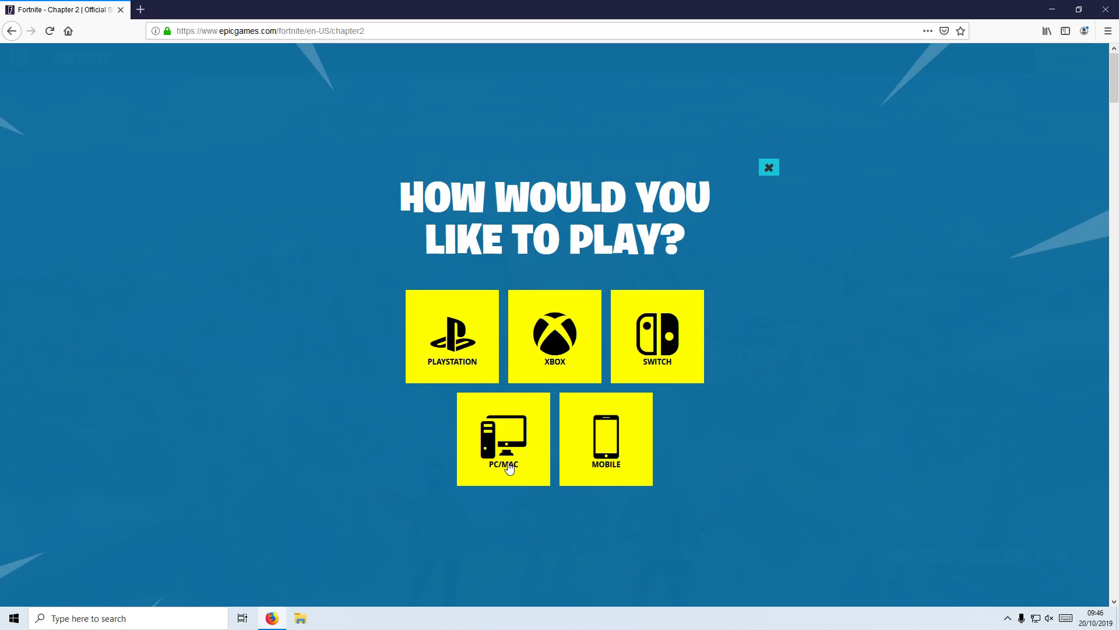
pyautogui.click(510, 437)
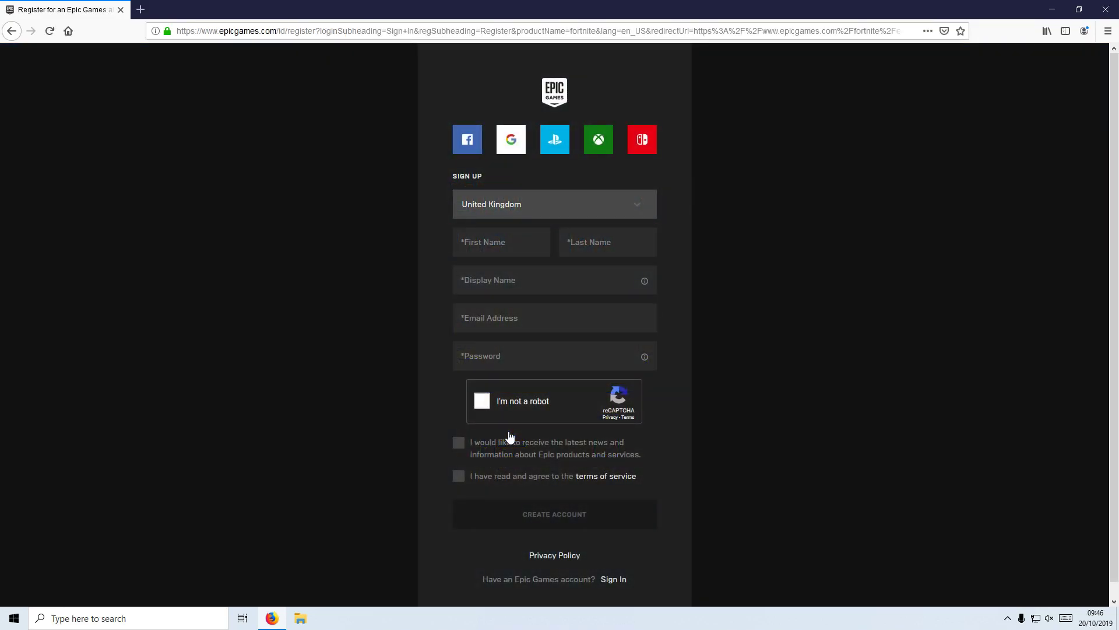
pyautogui.click(615, 579)
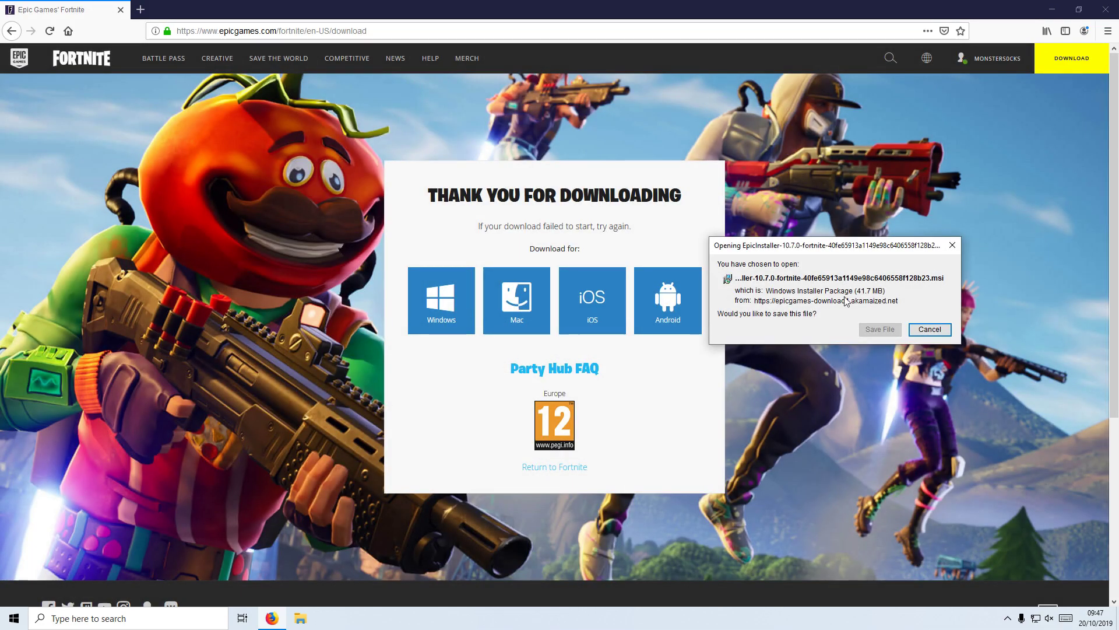
# Save the Epic installer .msi and run it from Firefox's downloads list, confirming the warning
pyautogui.moveTo(855, 249); pyautogui.dragTo(830, 256)
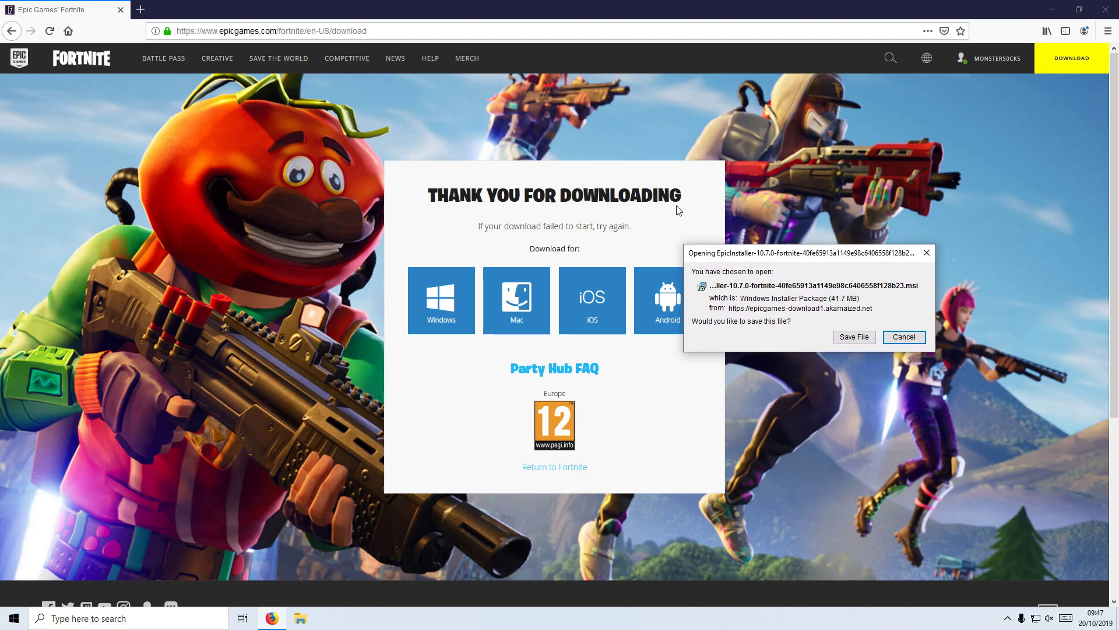
pyautogui.click(854, 337)
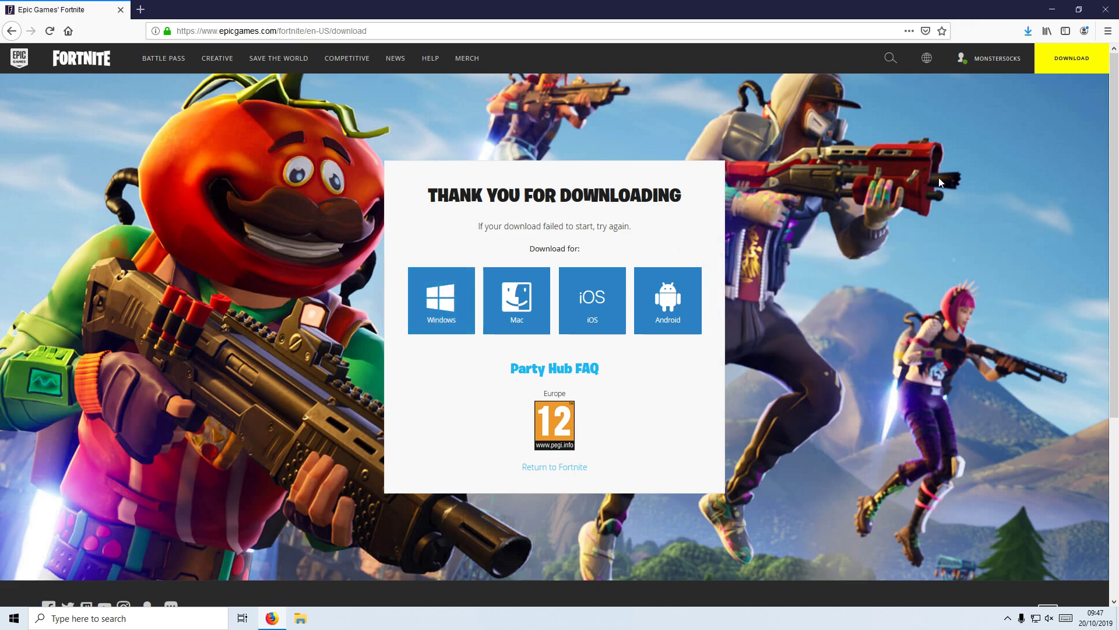
pyautogui.click(1029, 33)
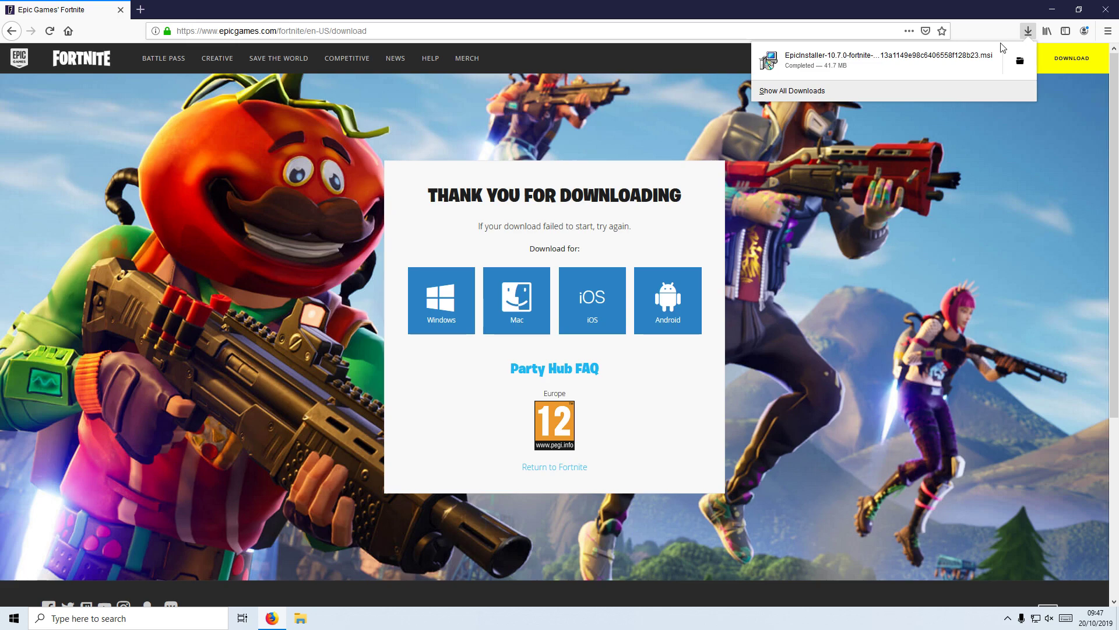
pyautogui.click(918, 65)
pyautogui.click(535, 334)
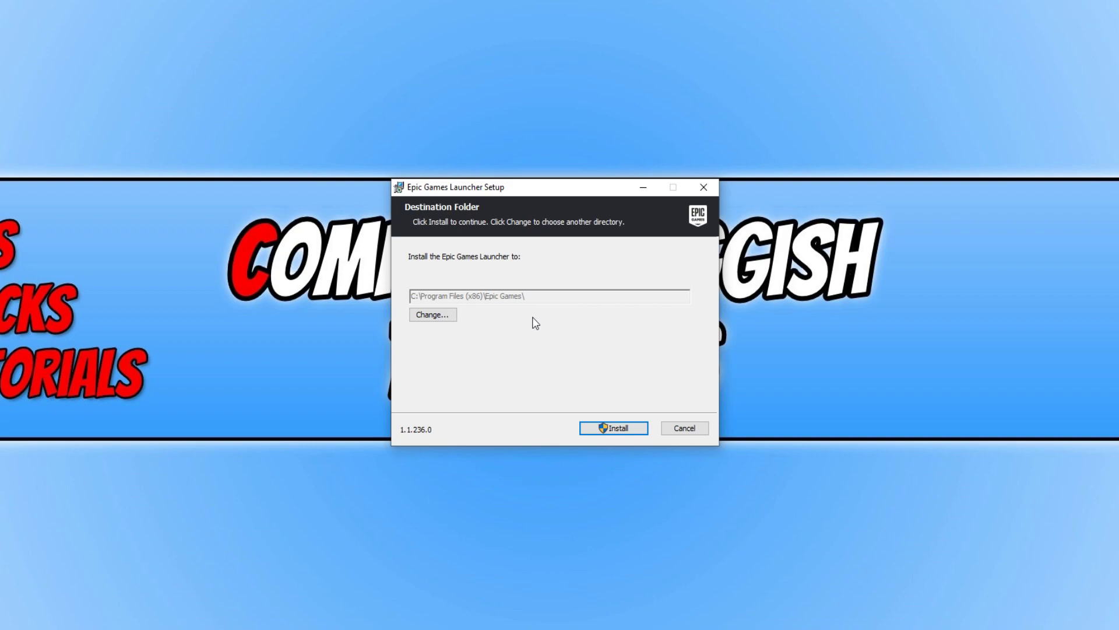
# Install the launcher into the default C:\Program Files (x86)\Epic Games folder
pyautogui.click(617, 429)
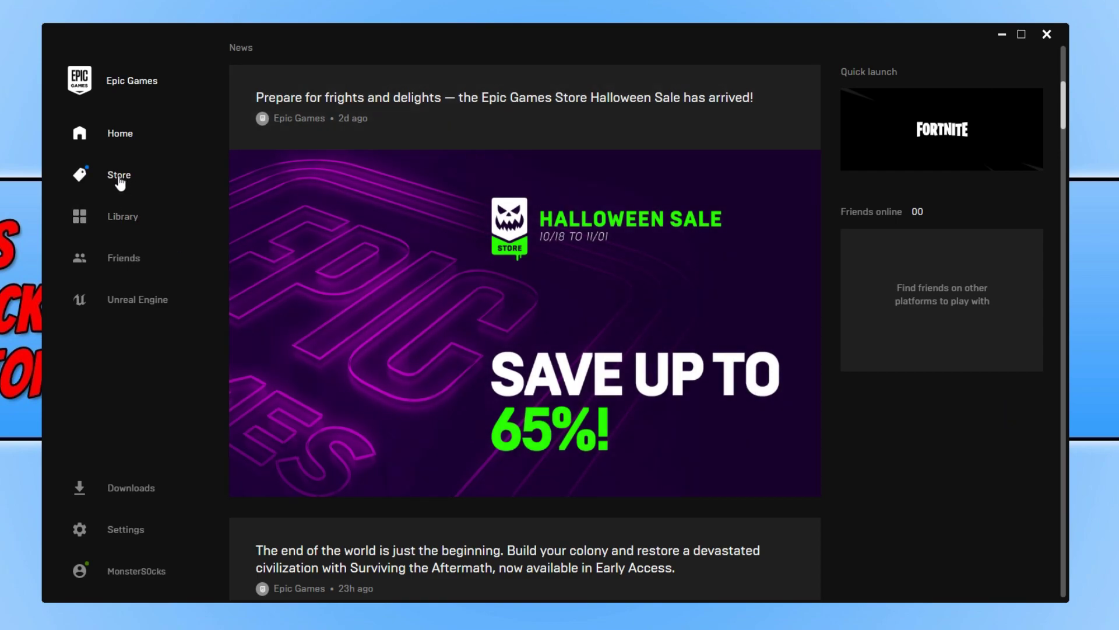
# Search the store for 'fortnite', open Fortnite Battle Royale, pause its trailer, then go to Library
pyautogui.click(120, 181)
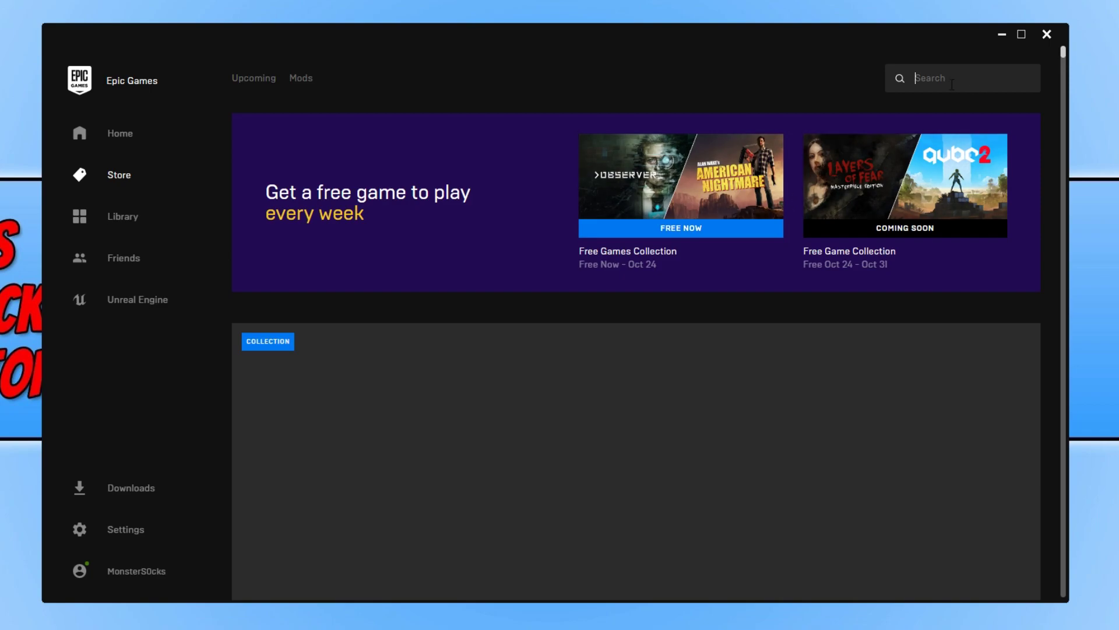
pyautogui.write('for')
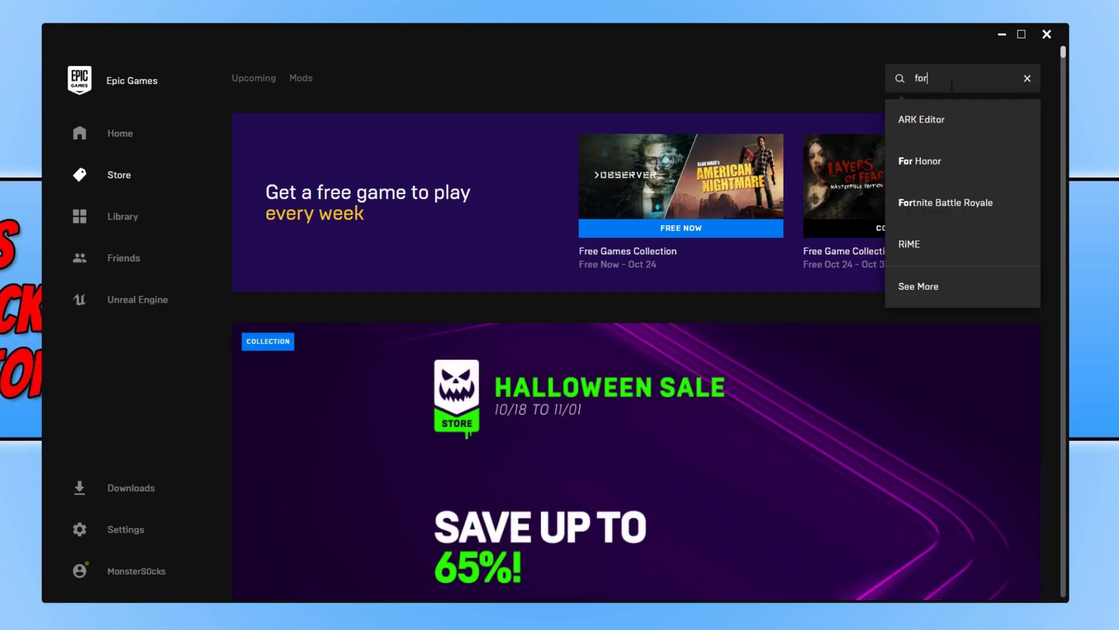
pyautogui.write('tnite')
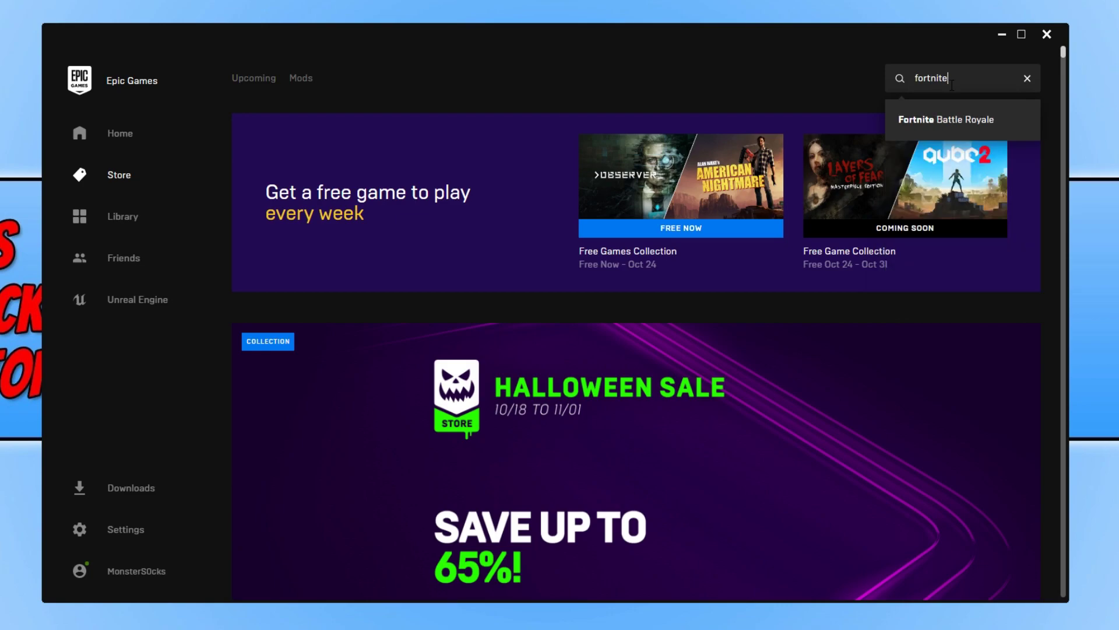
pyautogui.click(963, 124)
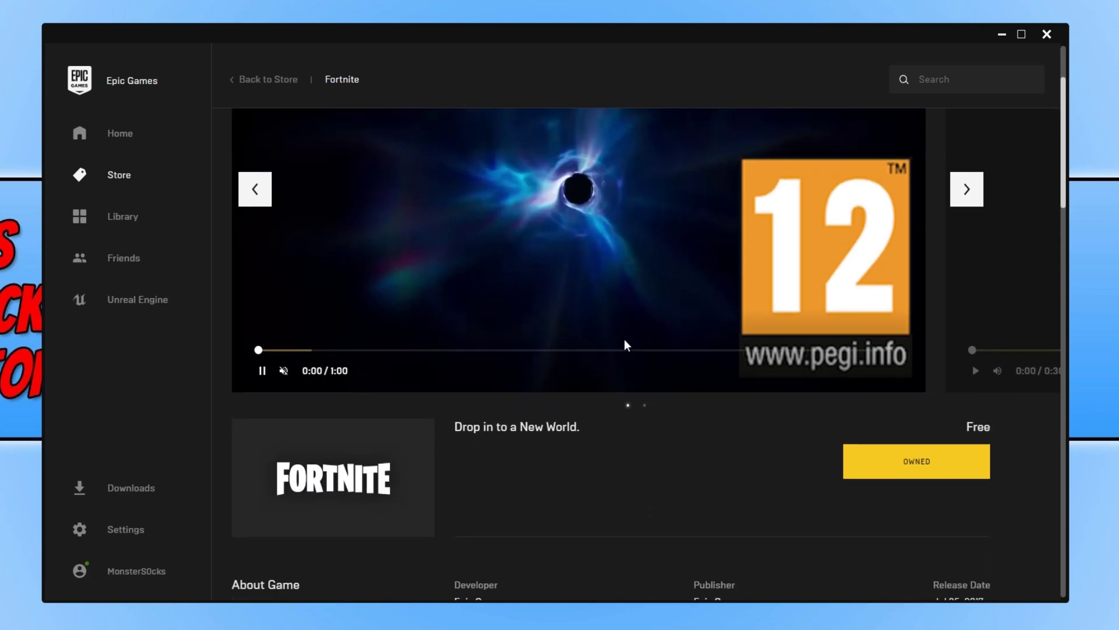
pyautogui.click(261, 370)
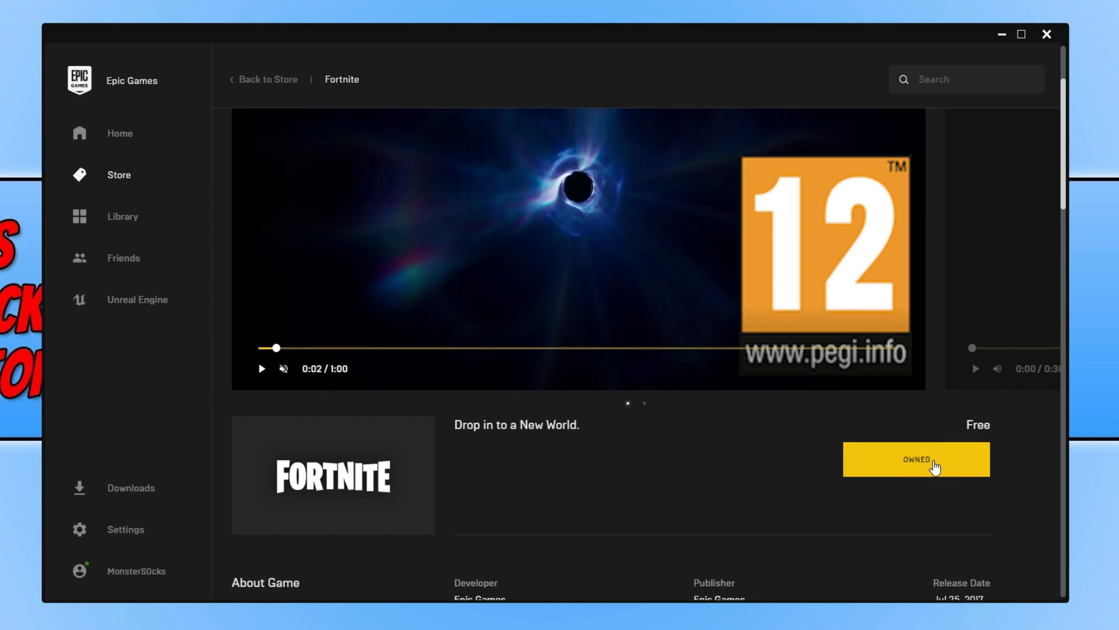
pyautogui.click(933, 464)
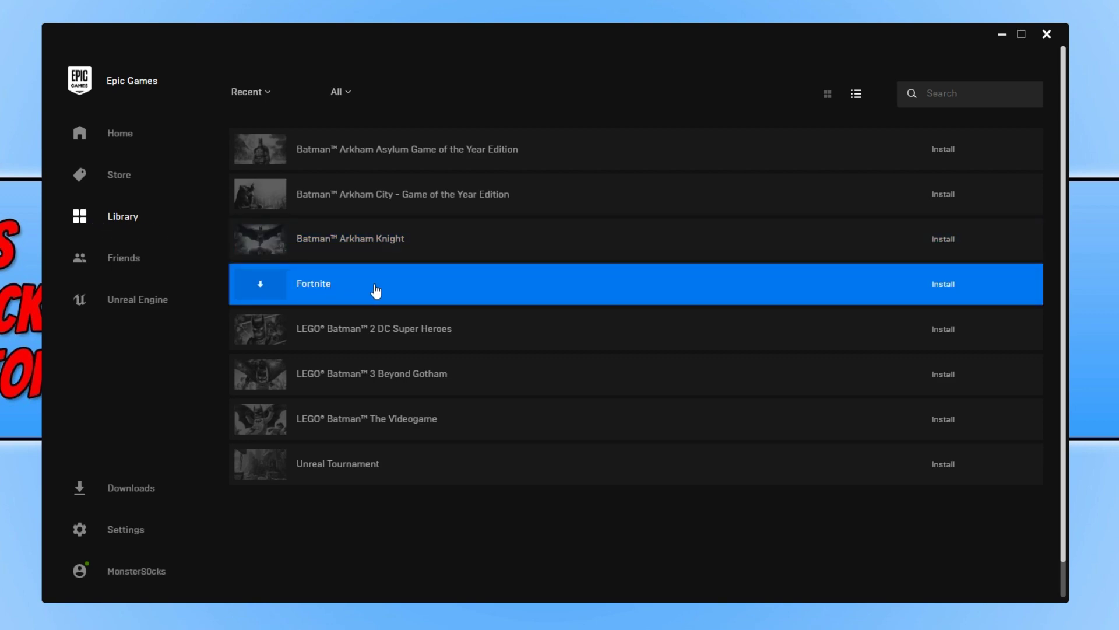
# Agree to the Fortnite EULA, set the install folder to E:\Epic Games, and start installing
pyautogui.click(949, 285)
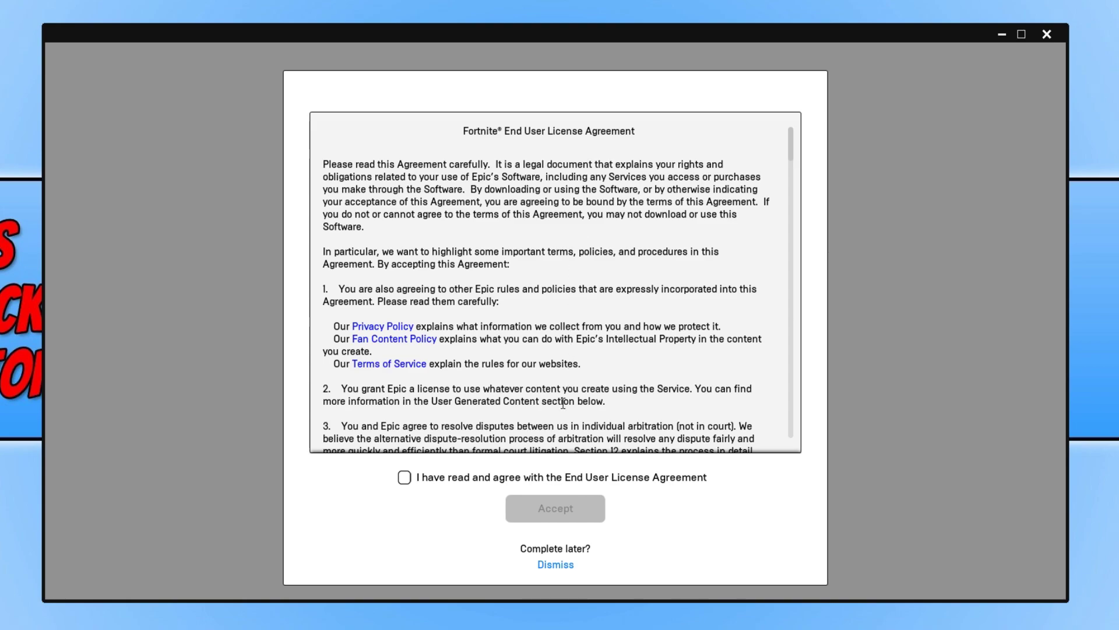
pyautogui.click(405, 478)
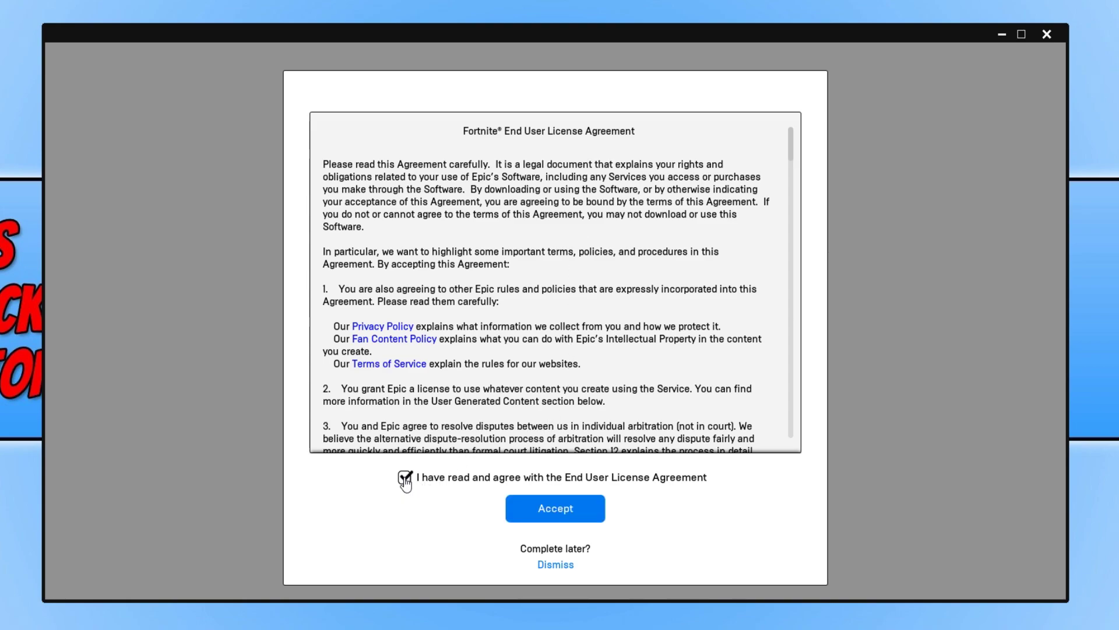
pyautogui.click(576, 511)
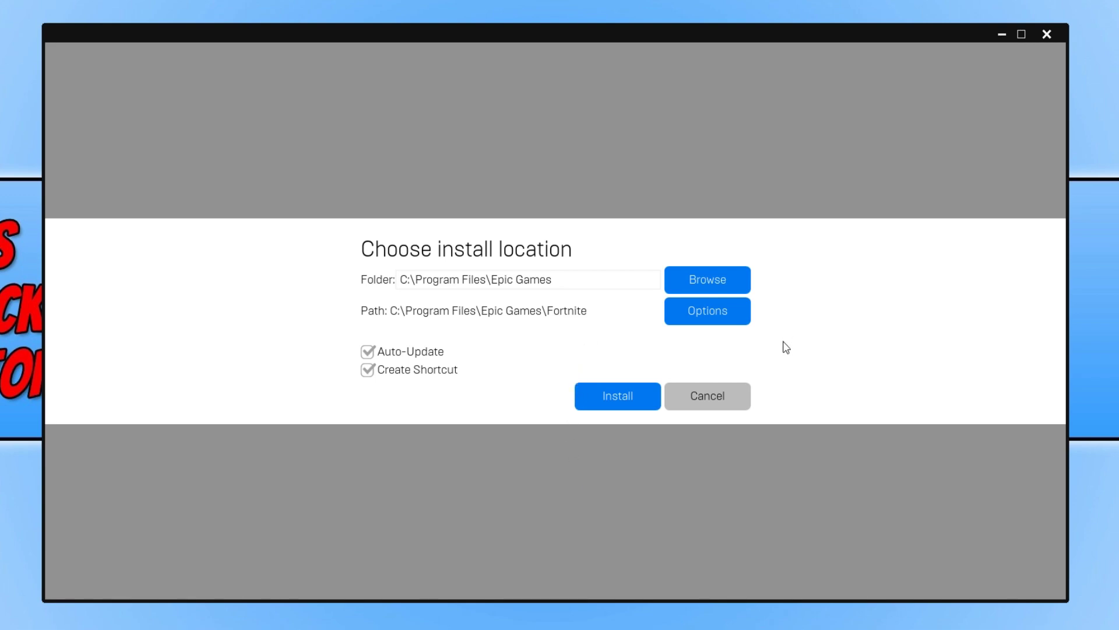
pyautogui.click(733, 279)
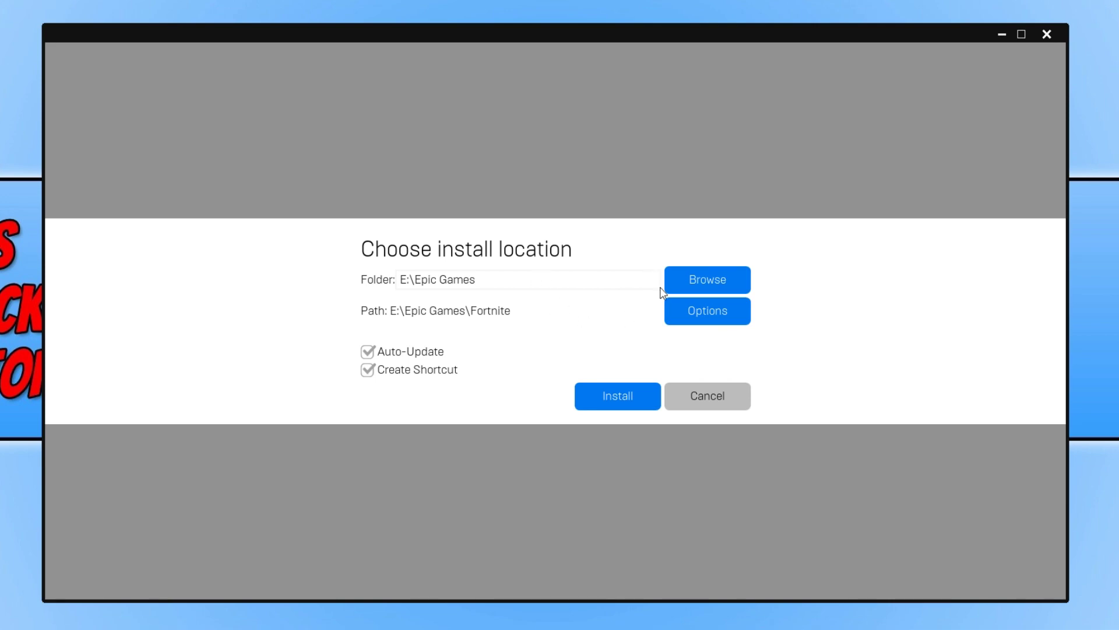
pyautogui.click(635, 395)
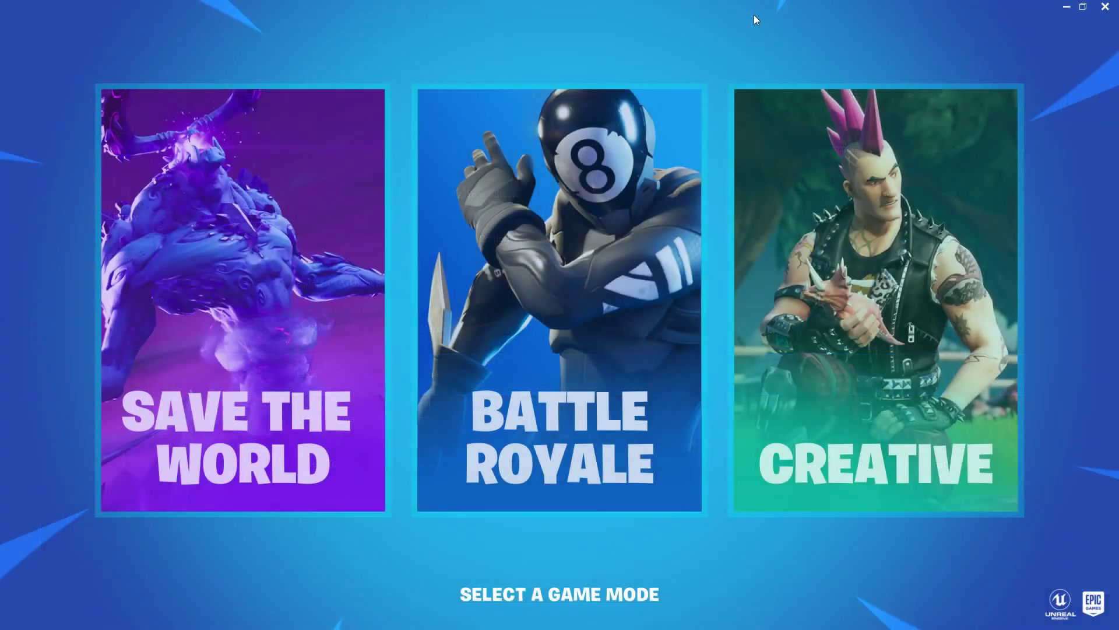
# Launch Battle Royale, dismiss the rewards screen, and start Squads Fill matchmaking
pyautogui.moveTo(558, 227)
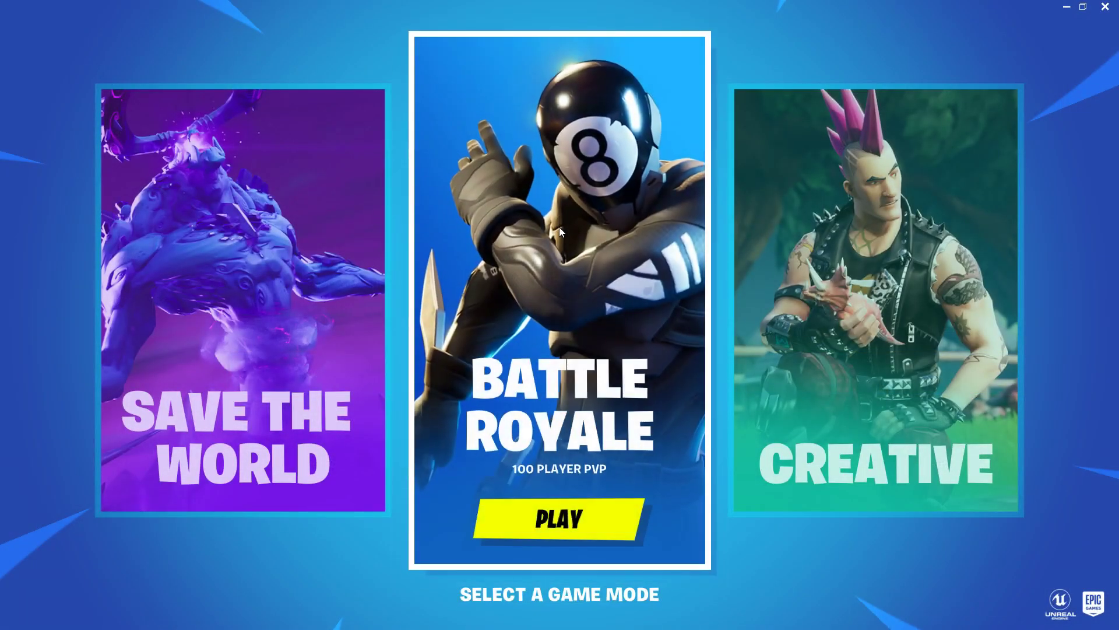
pyautogui.click(586, 511)
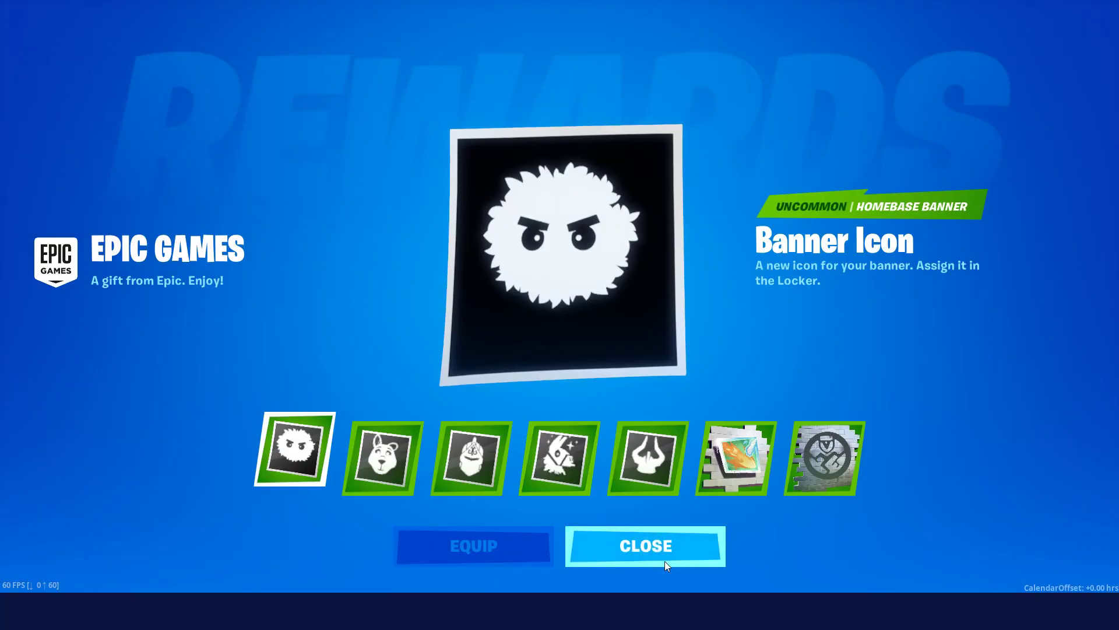
pyautogui.click(659, 549)
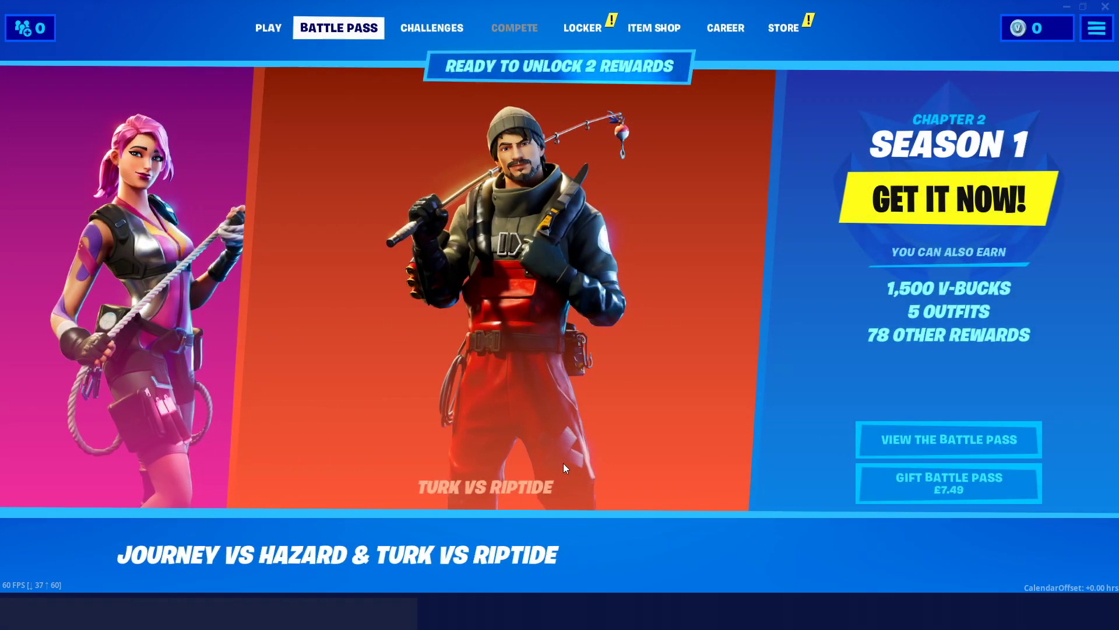
pyautogui.click(273, 27)
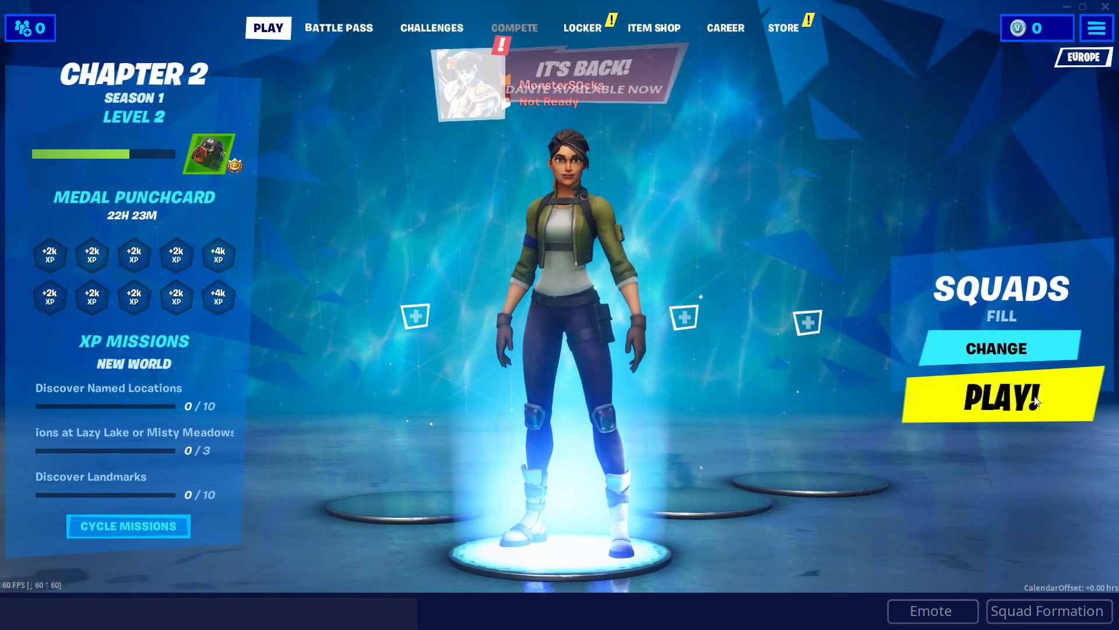
pyautogui.click(991, 397)
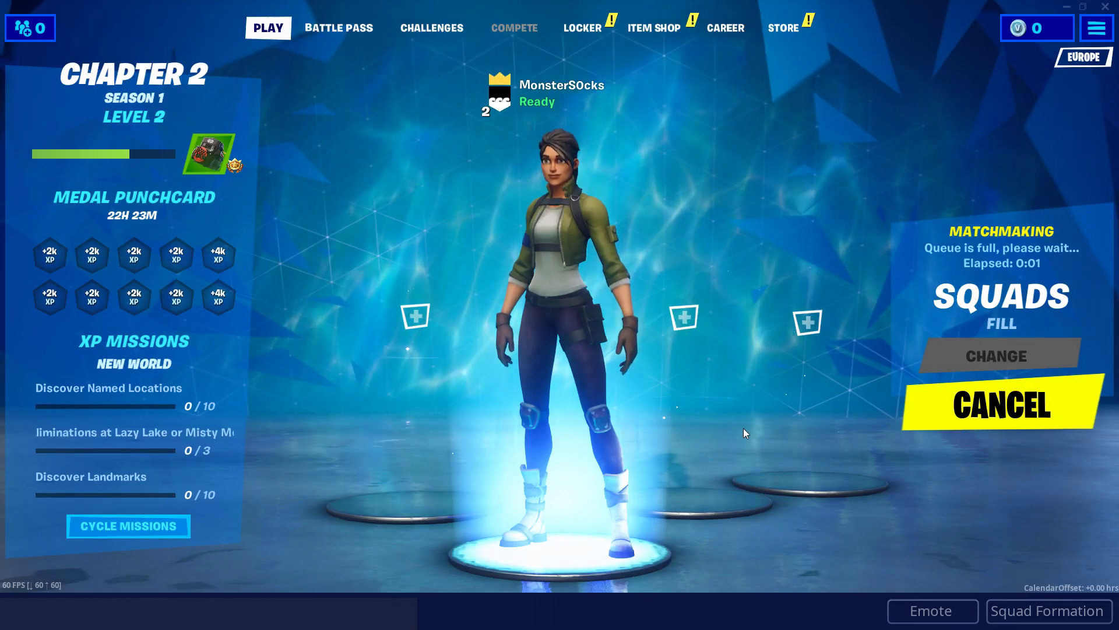
# Run past the crosswalk and taxi to the corner of the white house in Pleasant Park
pyautogui.press('w')
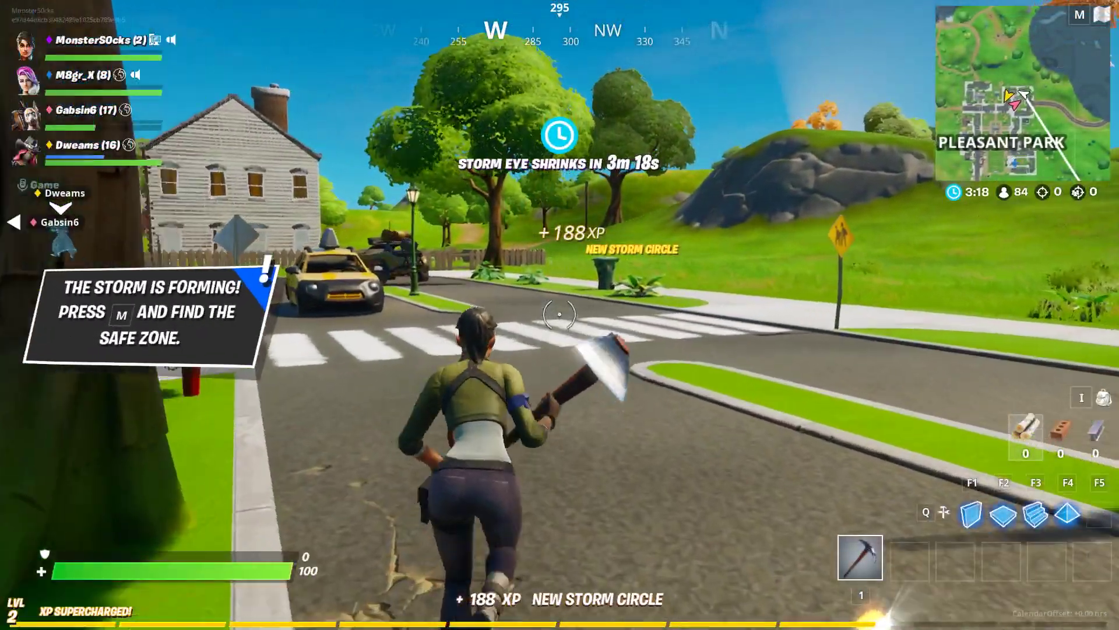
pyautogui.press('w')
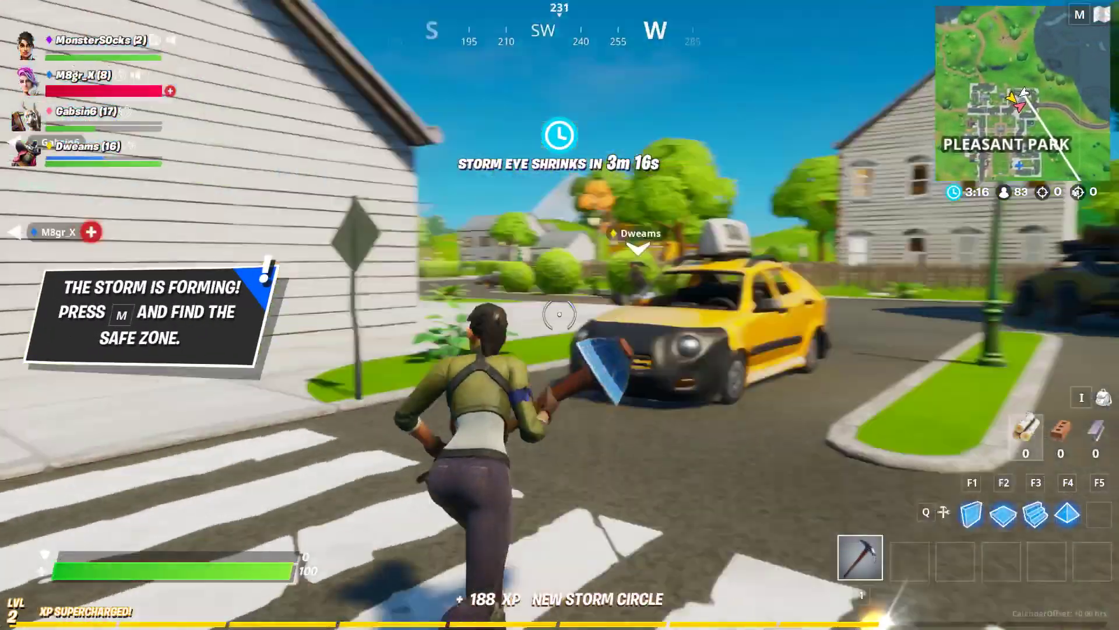
pyautogui.press('w')
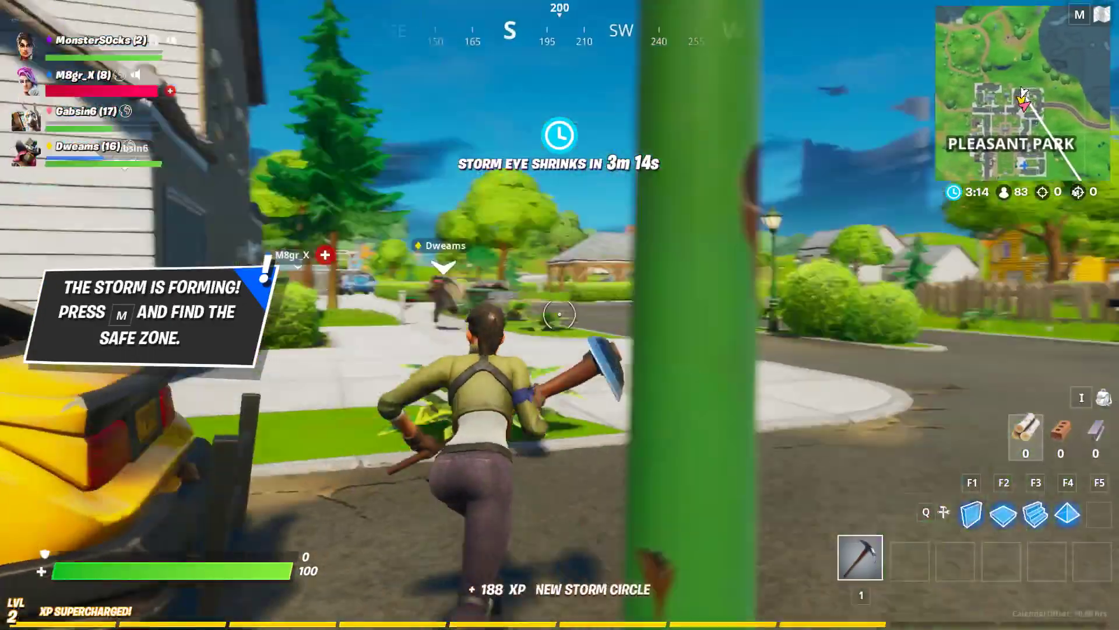
pyautogui.press('w')
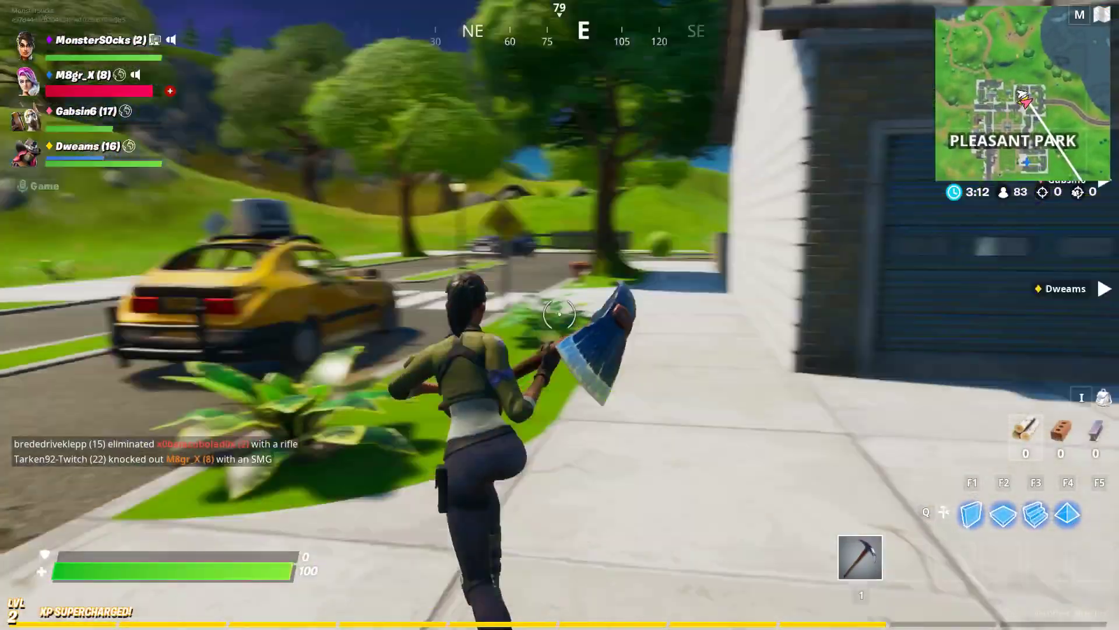
pyautogui.press('w')
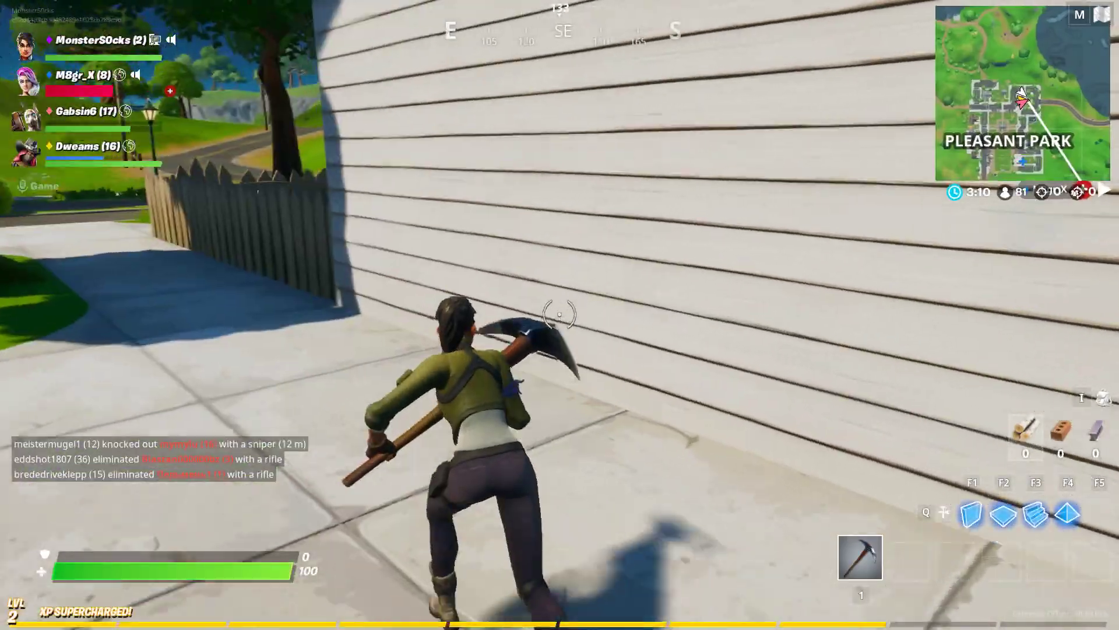
pyautogui.press('w')
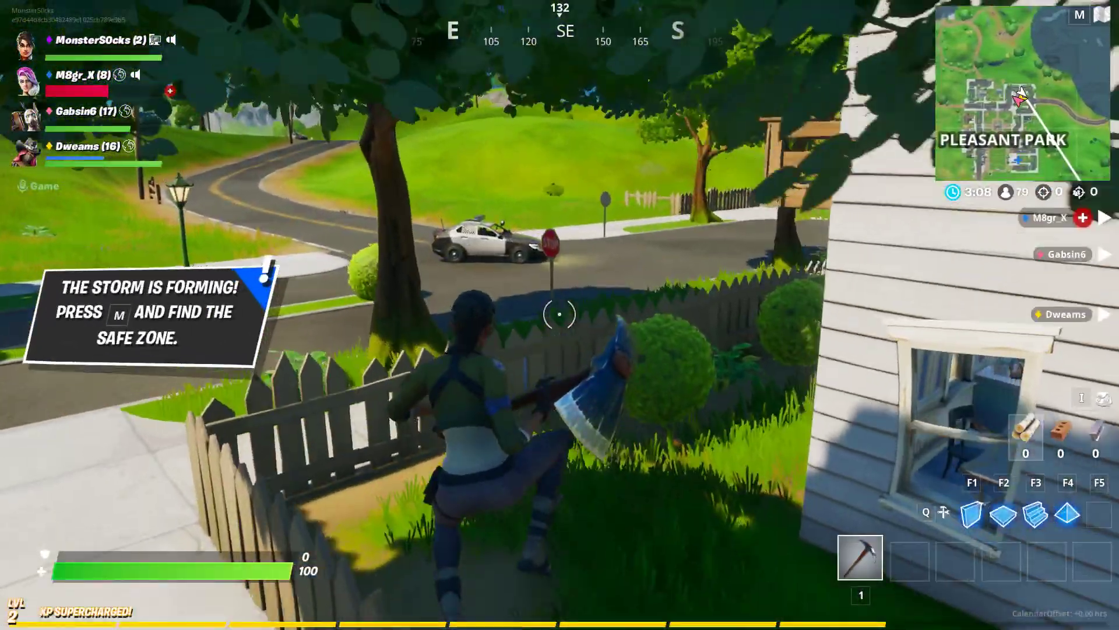
pyautogui.press('w')
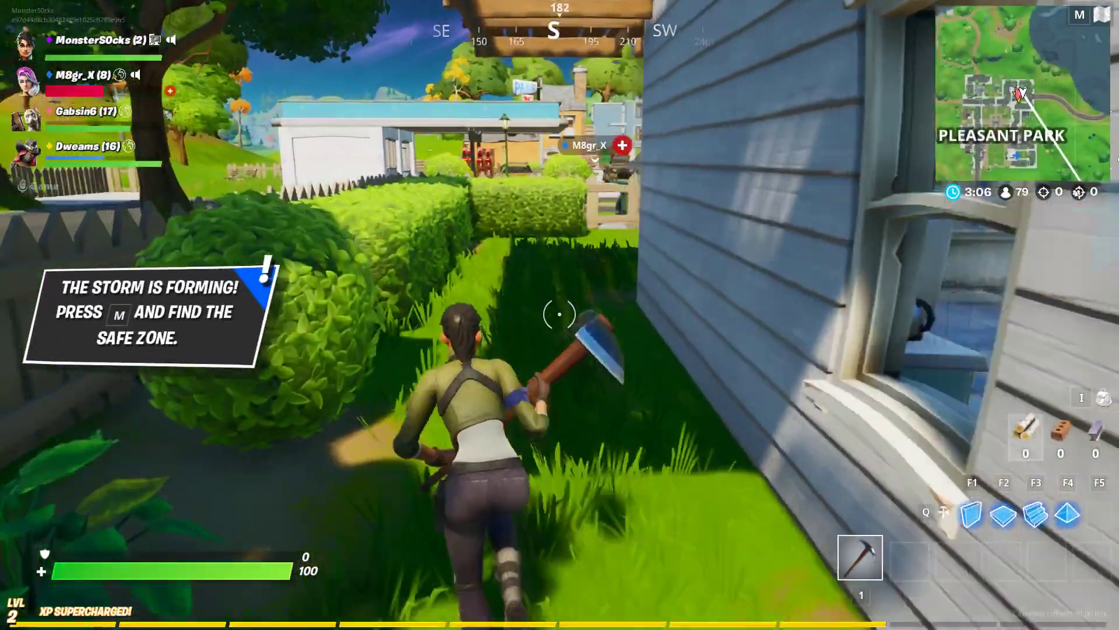
pyautogui.press('w')
pyautogui.press('w')
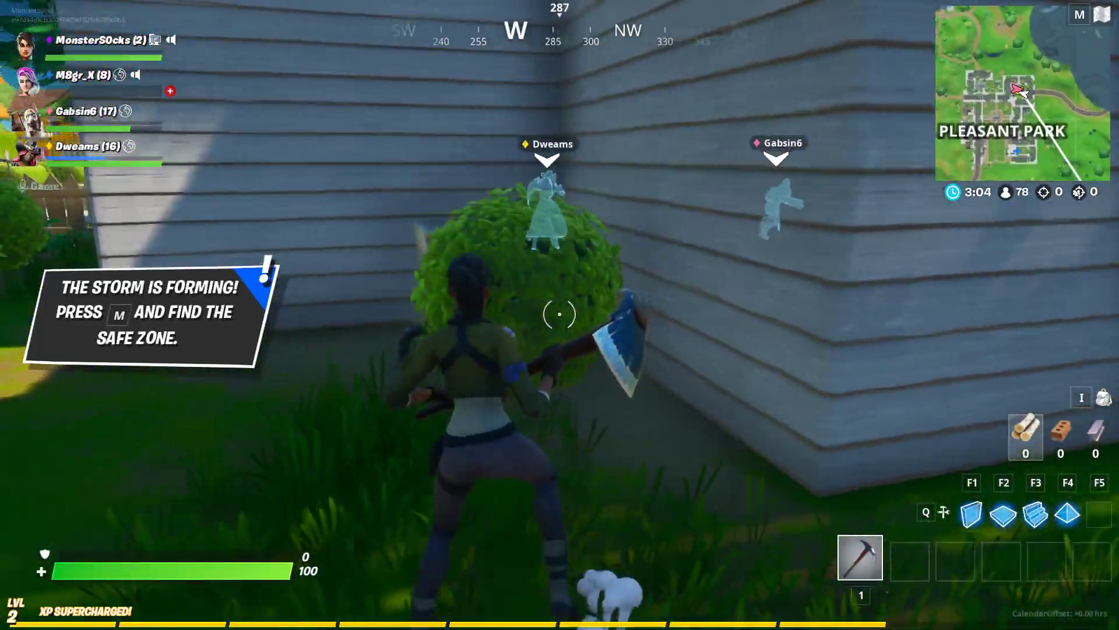
# Jump onto the roof's air-conditioning unit, drop off, and run past the house corner
pyautogui.press('w')
pyautogui.press('space')
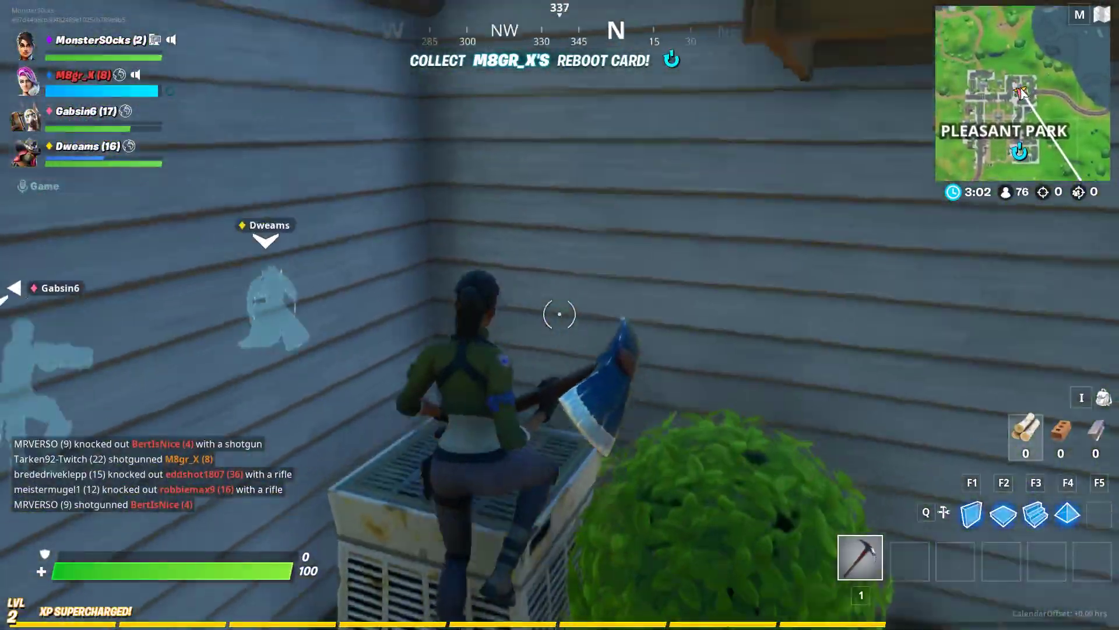
pyautogui.press('w')
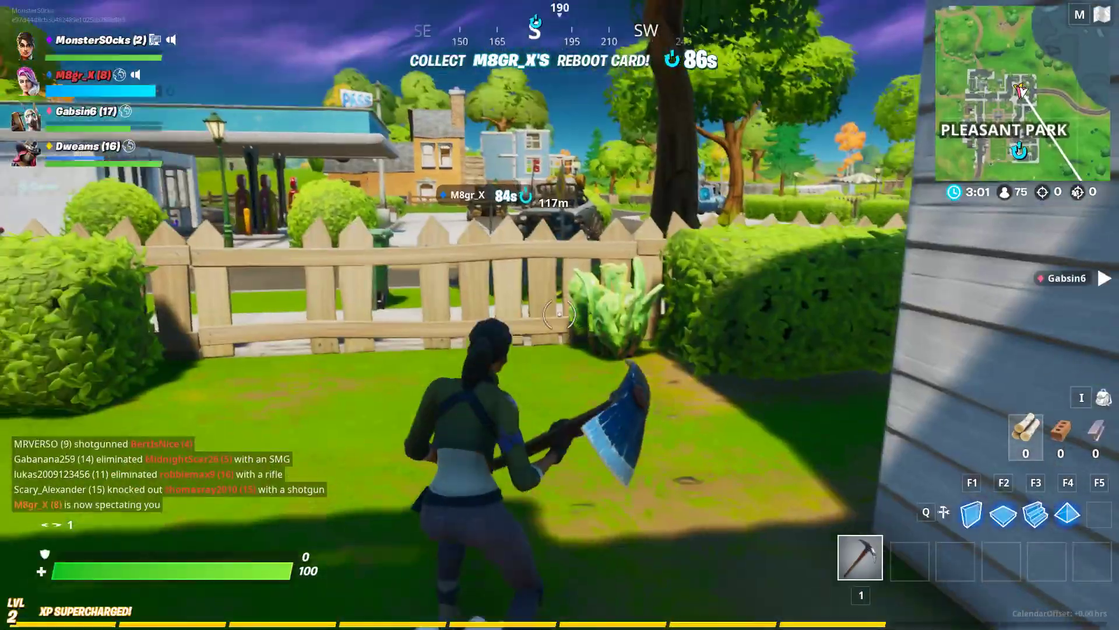
pyautogui.press('w')
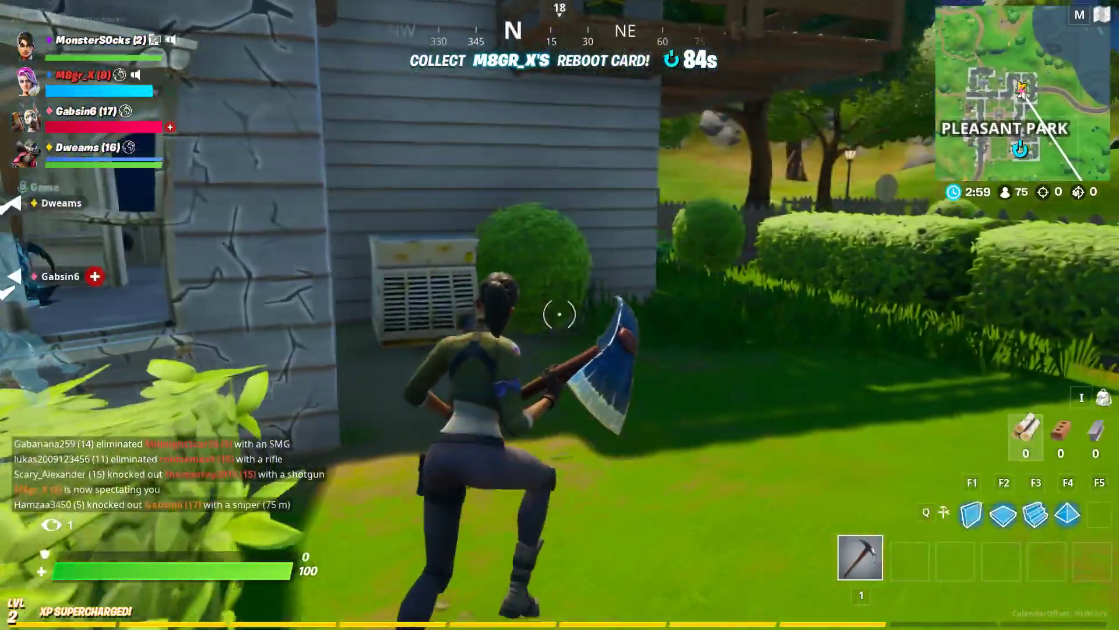
pyautogui.press('w')
pyautogui.press('w')
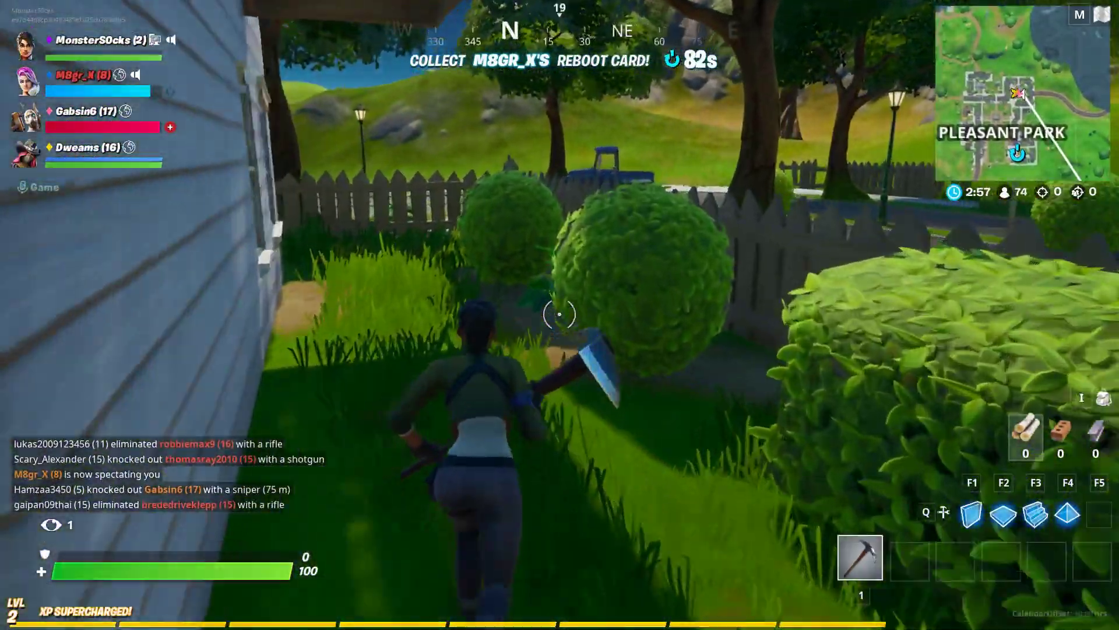